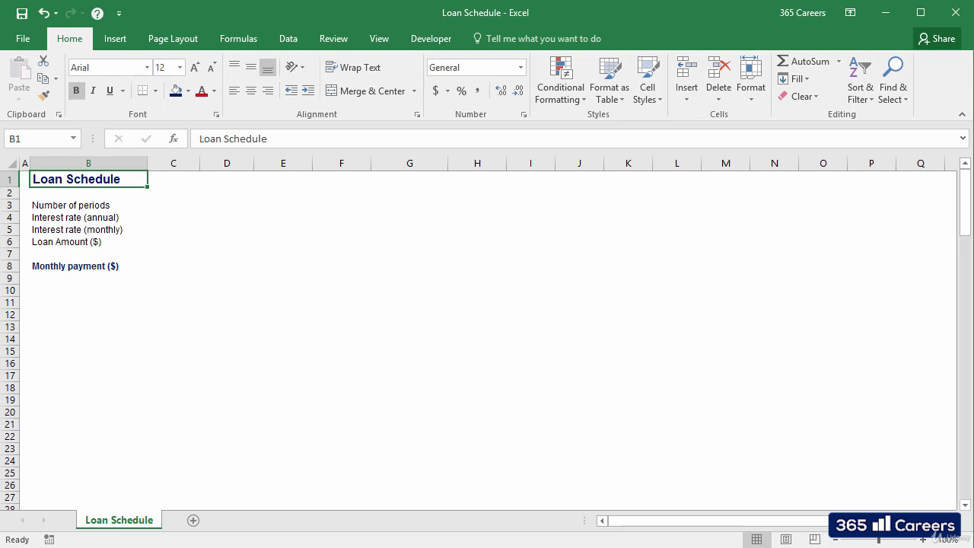
- Enter 120 as the number of periods and 3% as the annual rate
click(88, 205)
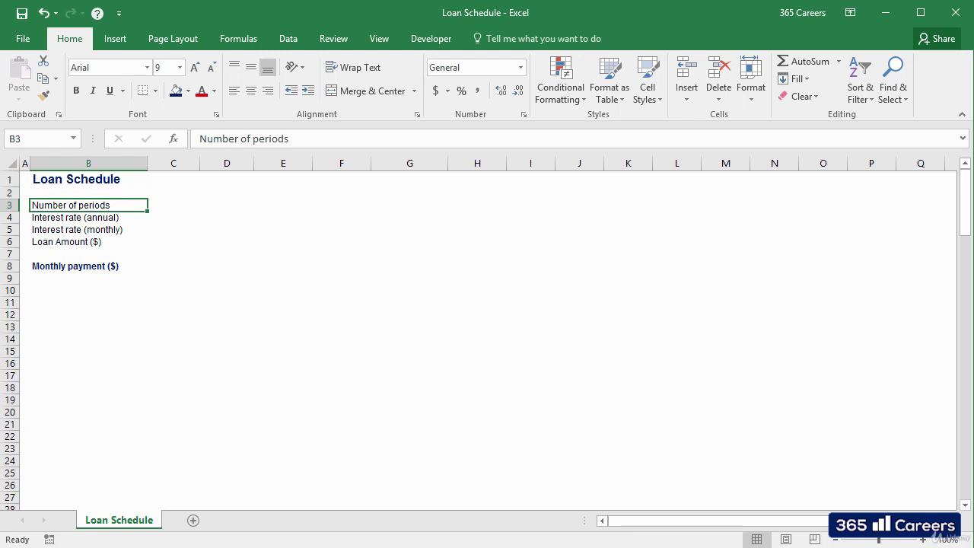
click(173, 205)
text(120)
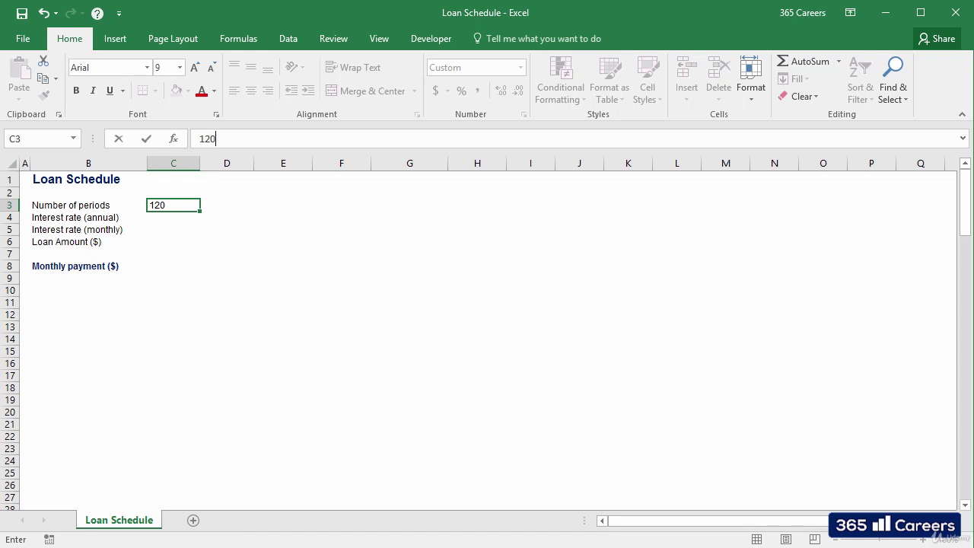
key(Return)
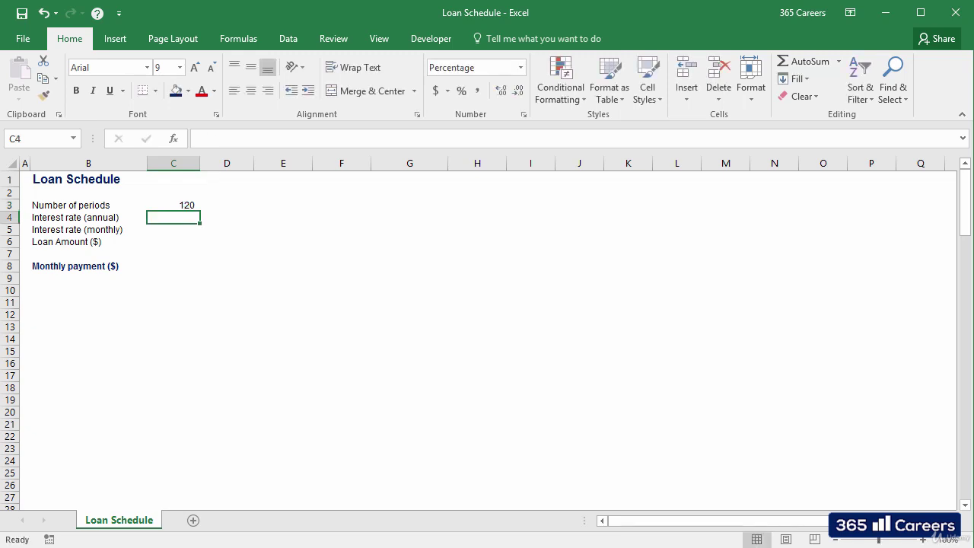
text(3)
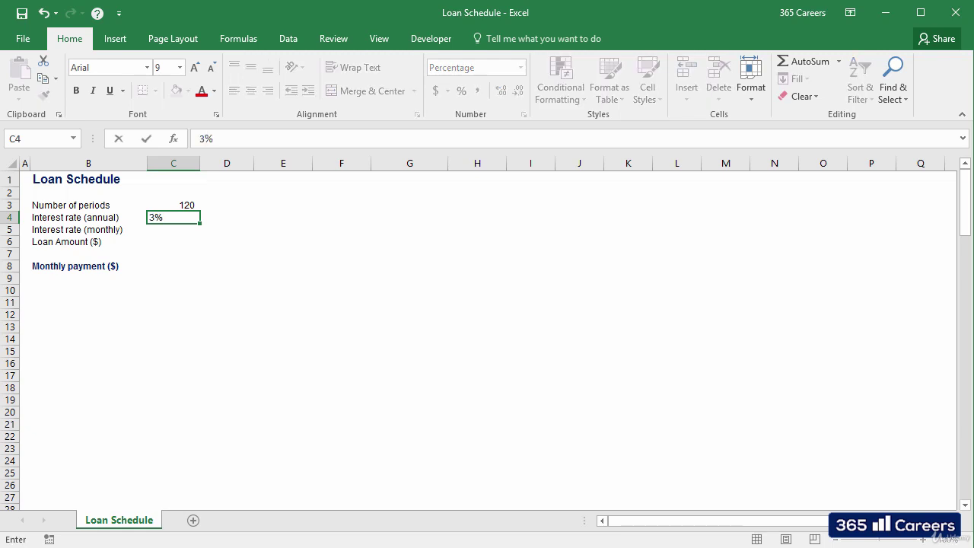
key(Return)
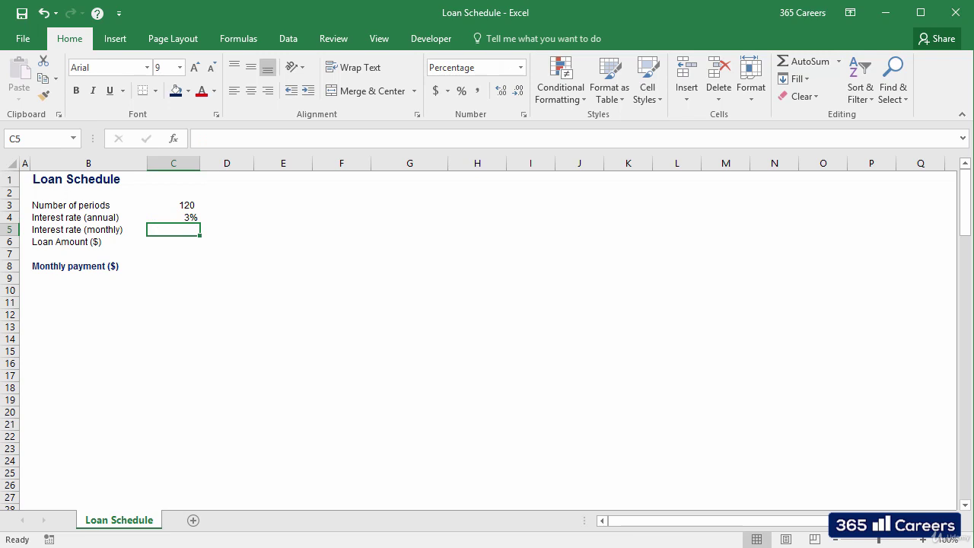
- Set the monthly rate to =C4/12 and the loan amount to 300000
text(=)
key(Up)
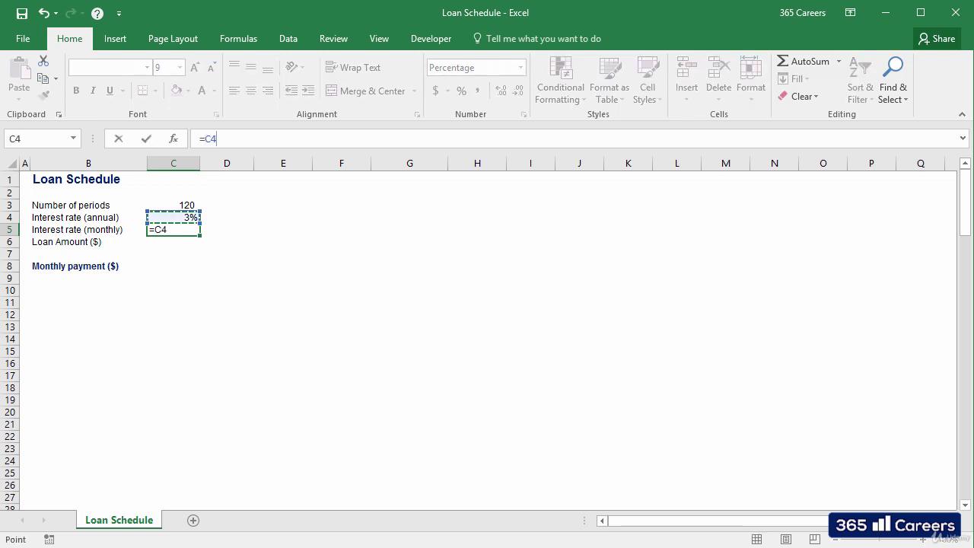
text(/12)
key(ctrl+Return)
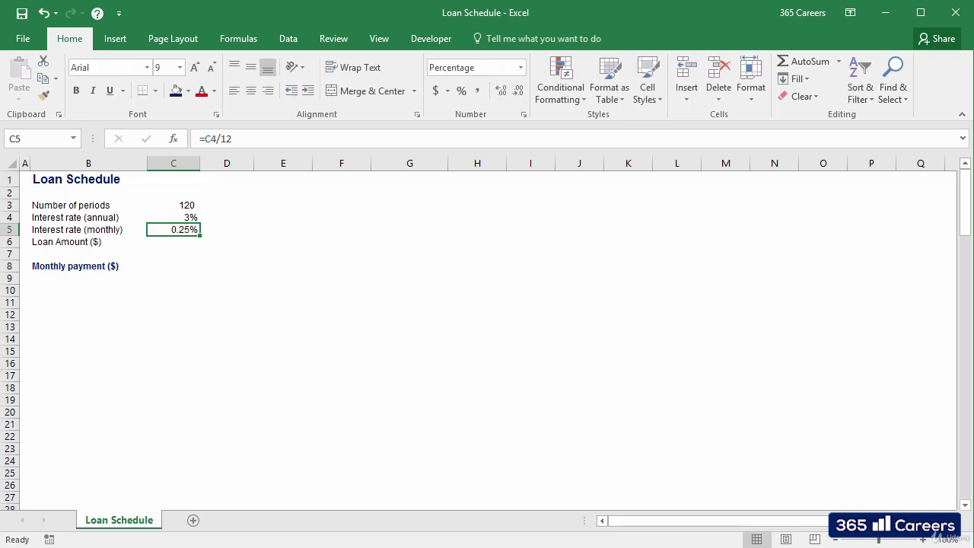
click(174, 241)
text(300000)
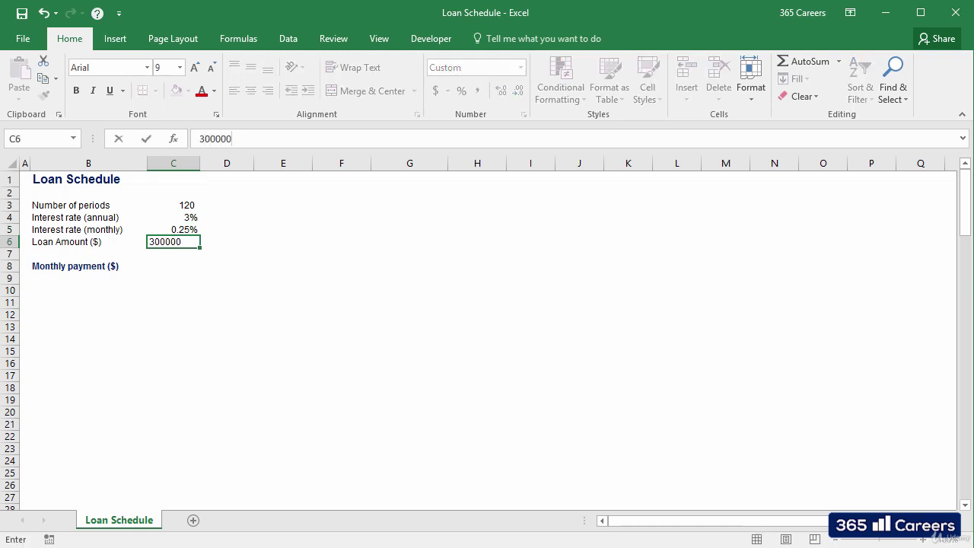
key(ctrl+Return)
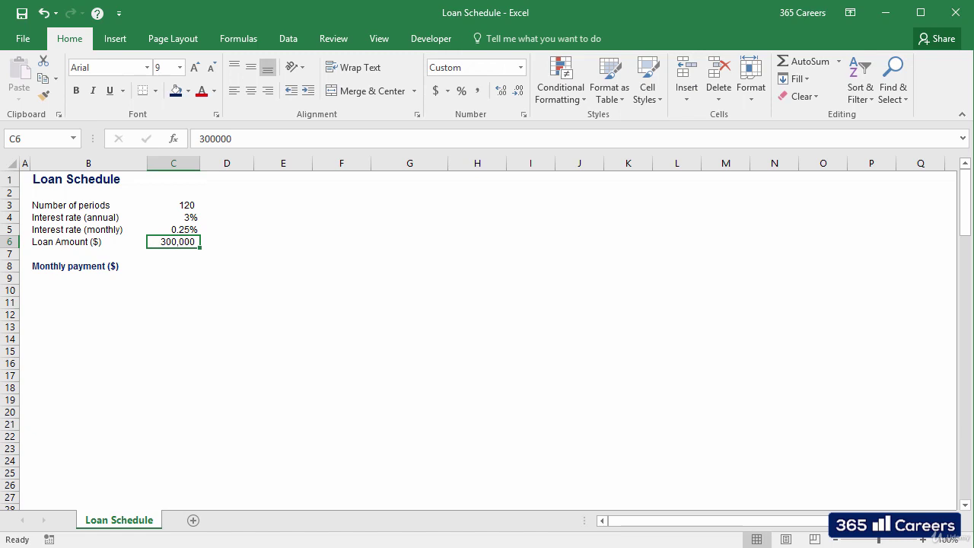
- Enter =-PMT(C5,C3,C6) in C8 to get a monthly payment of 2,896.8
key(Down)
key(Down)
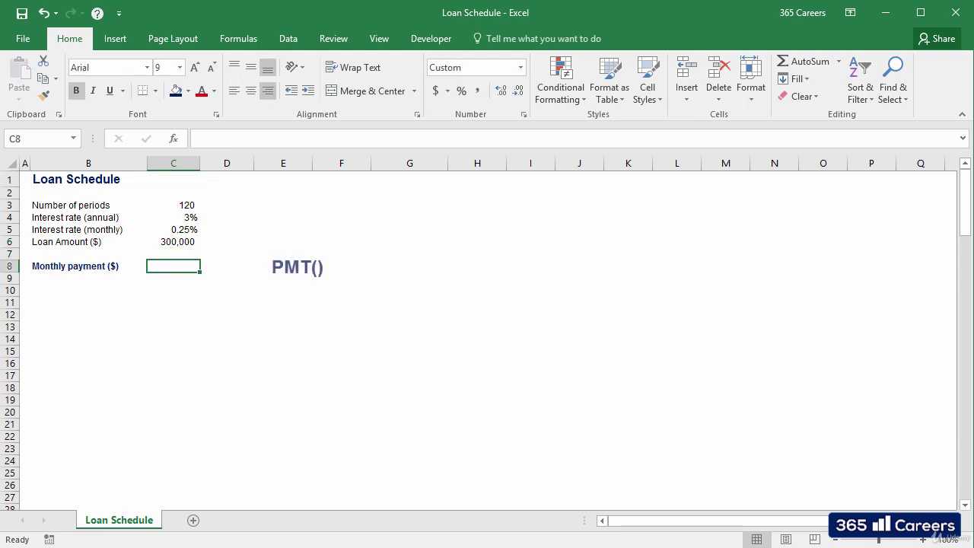
text(=pmt)
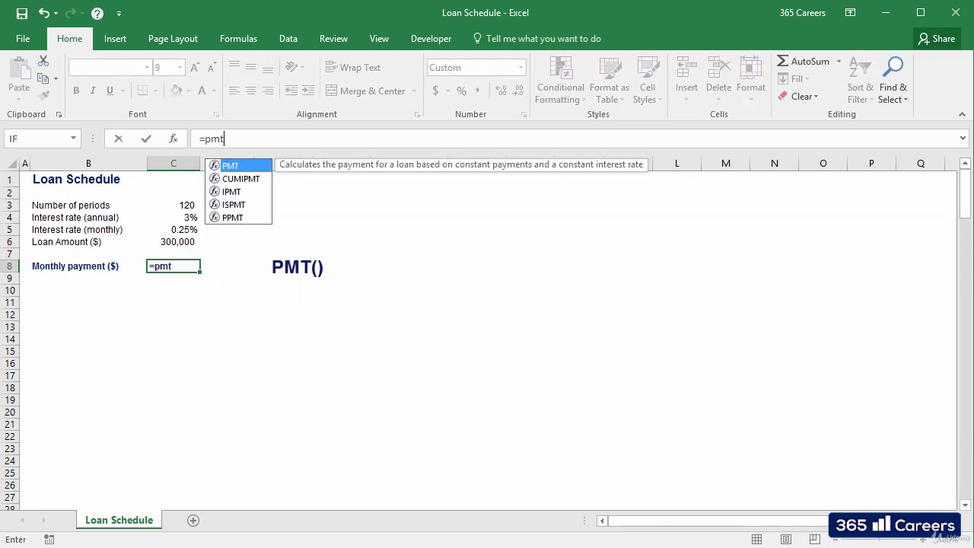
key(Tab)
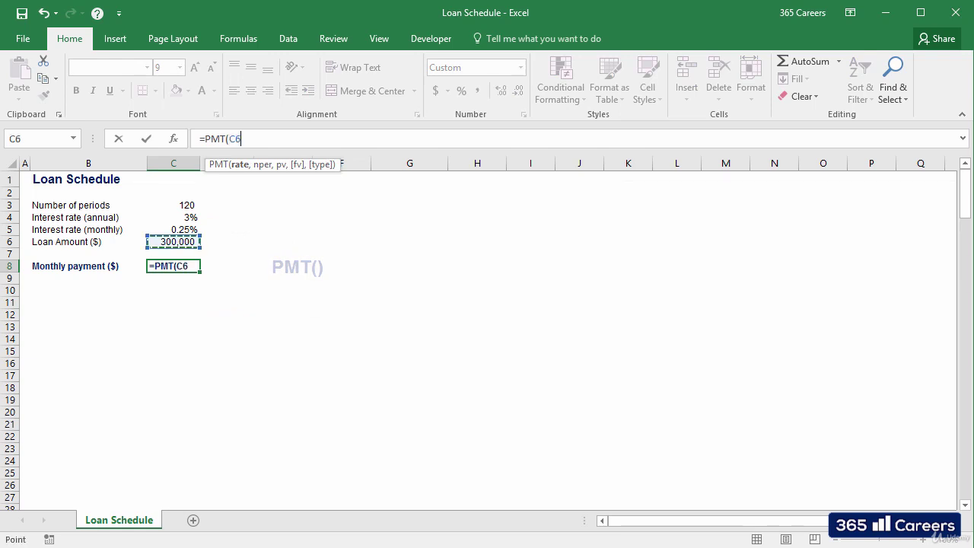
key(Up)
key(Up)
key(Up)
text(,)
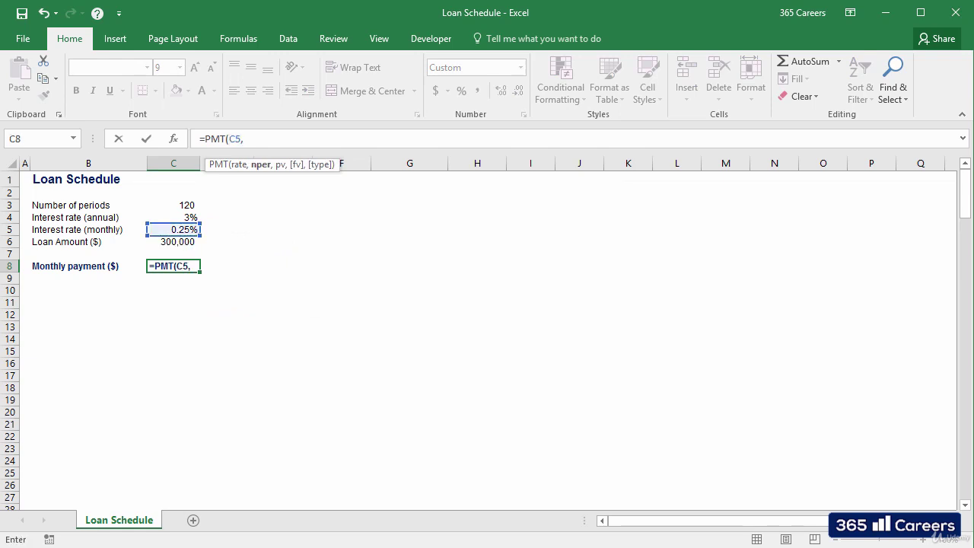
key(Up)
key(Up)
key(Up)
key(Up)
key(Up)
text(,)
key(Up)
key(Up)
text())
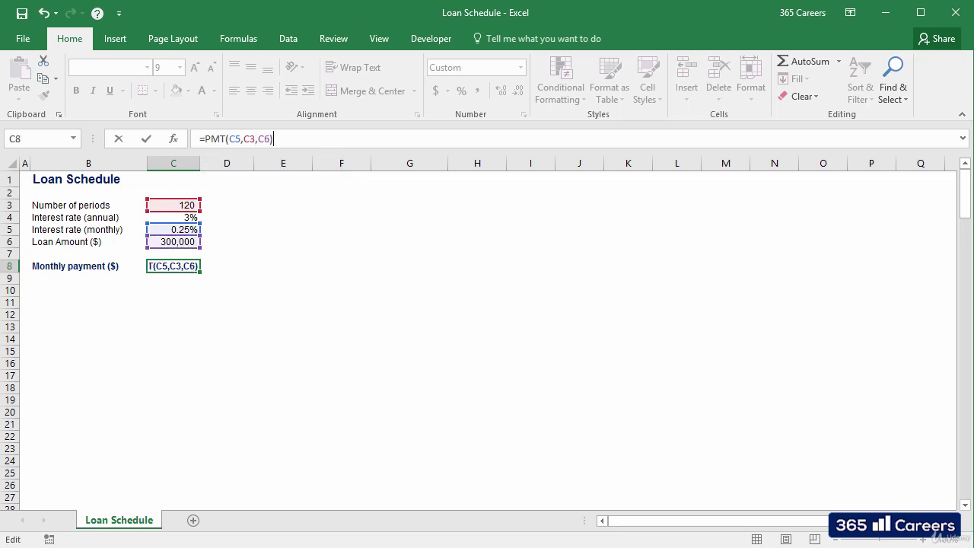
click(204, 138)
text(-)
key(ctrl+Return)
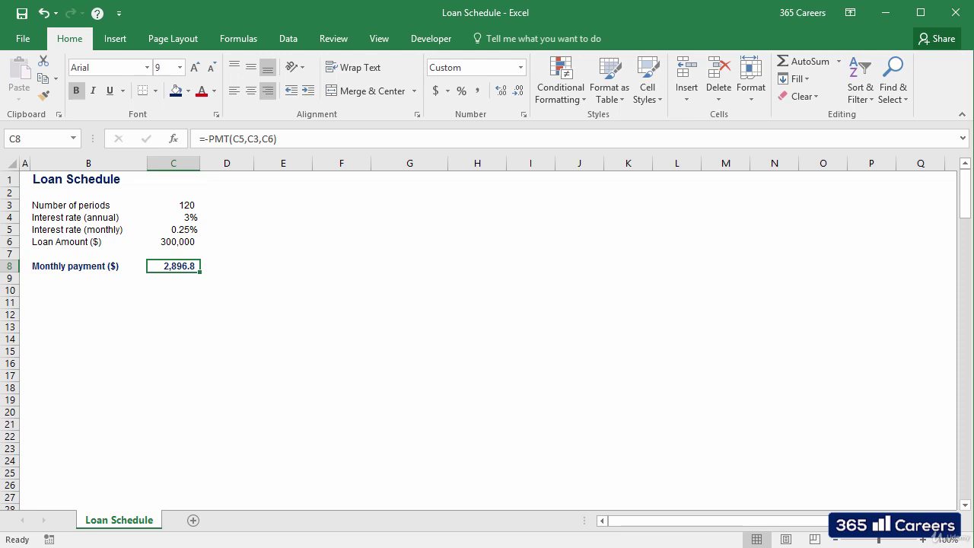
- Type headers Period, Payment, Interest, Principal and Residual Debt across C12:G12
click(173, 290)
click(173, 314)
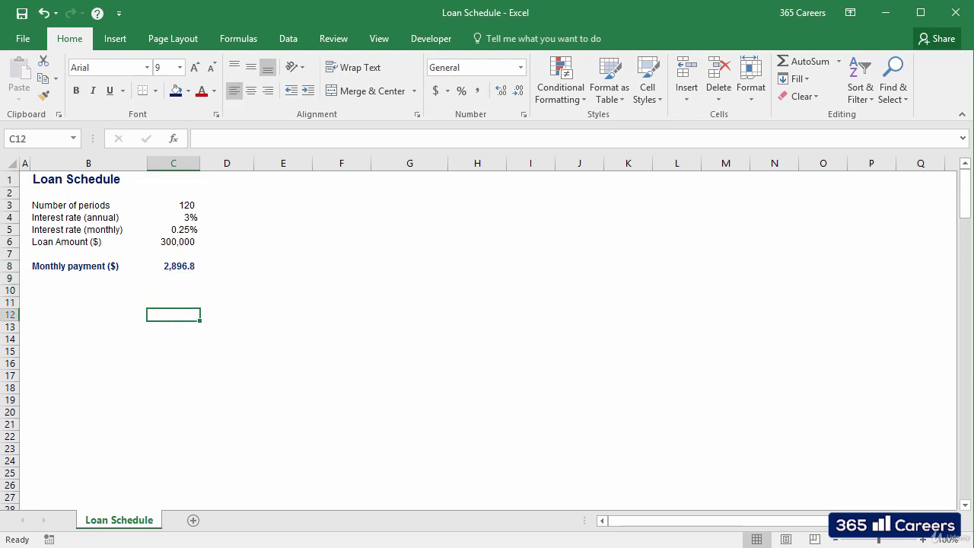
text(Period)
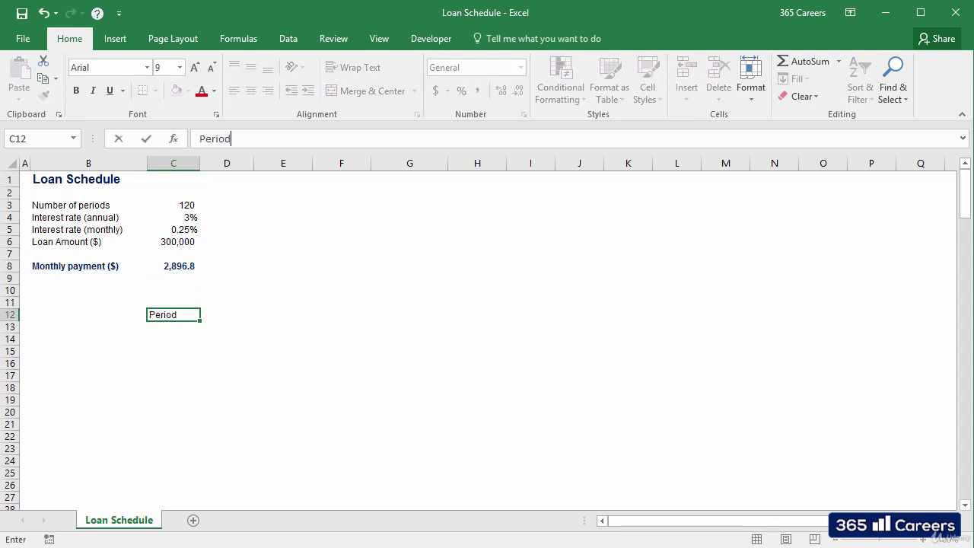
key(Tab)
text(P)
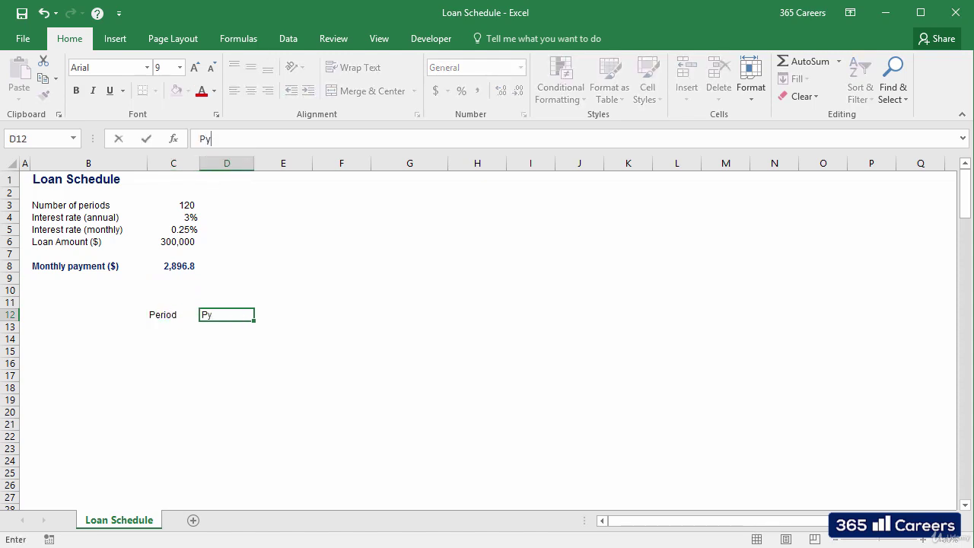
text(ayment)
key(Tab)
text(Interest)
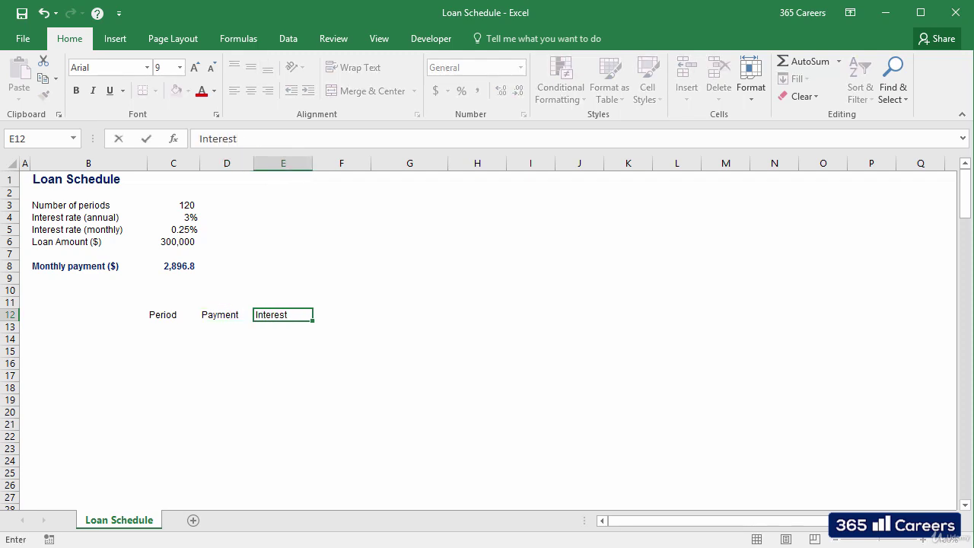
key(Tab)
text(Principal)
key(Tab)
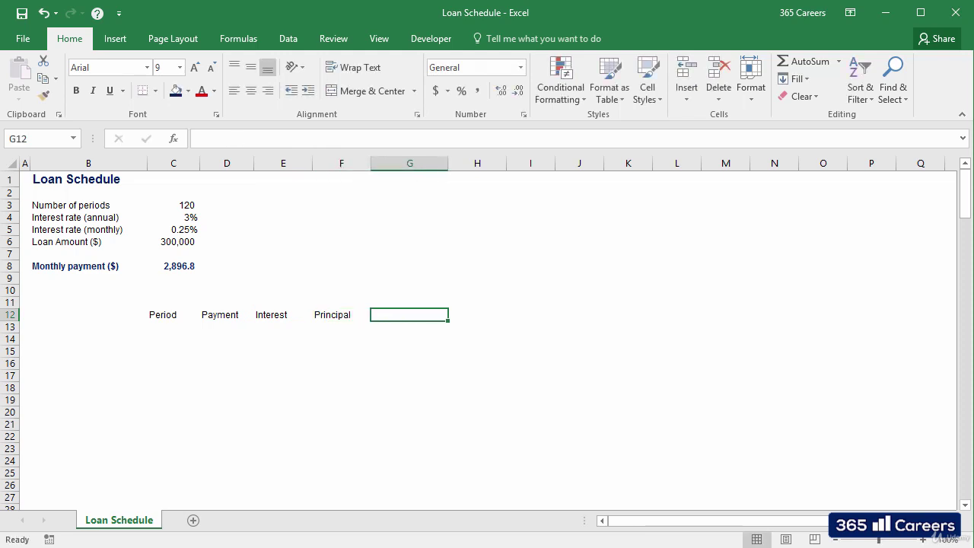
text(Residual)
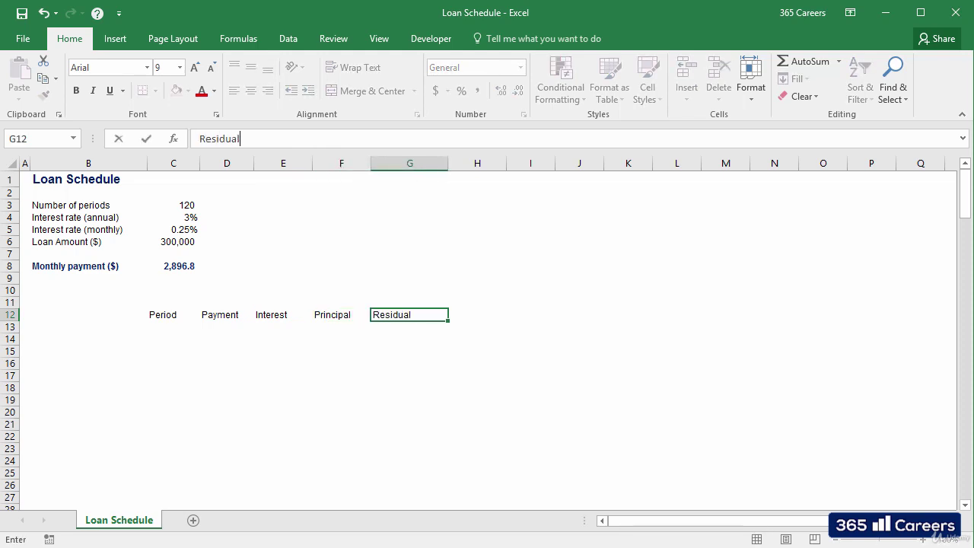
text( Debt)
- Make the five header labels bold and centred
key(ctrl+shift+Left)
key(ctrl+b)
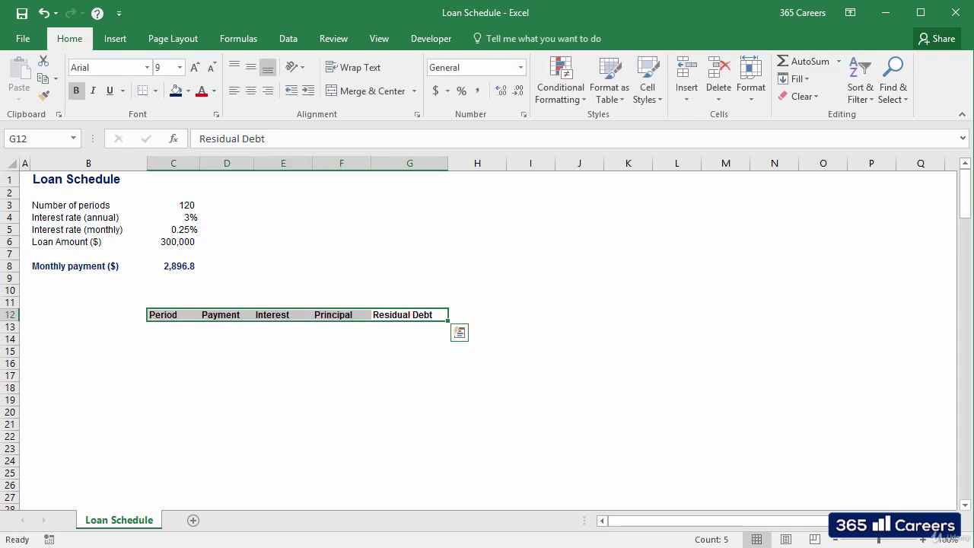
key(alt+h)
key(a)
key(c)
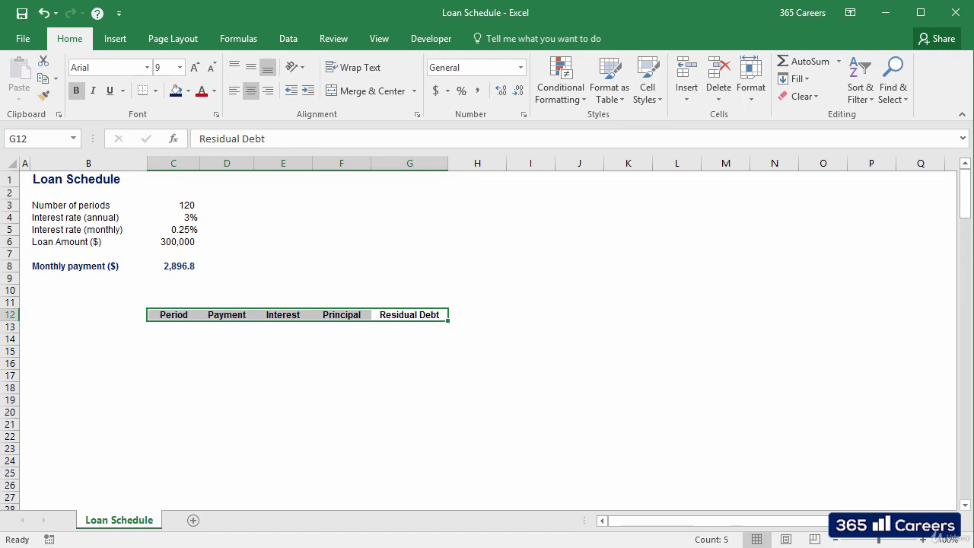
click(227, 314)
- Number the Period column 1, 2, 3, 4 and fill the sequence down the table
click(174, 314)
click(174, 326)
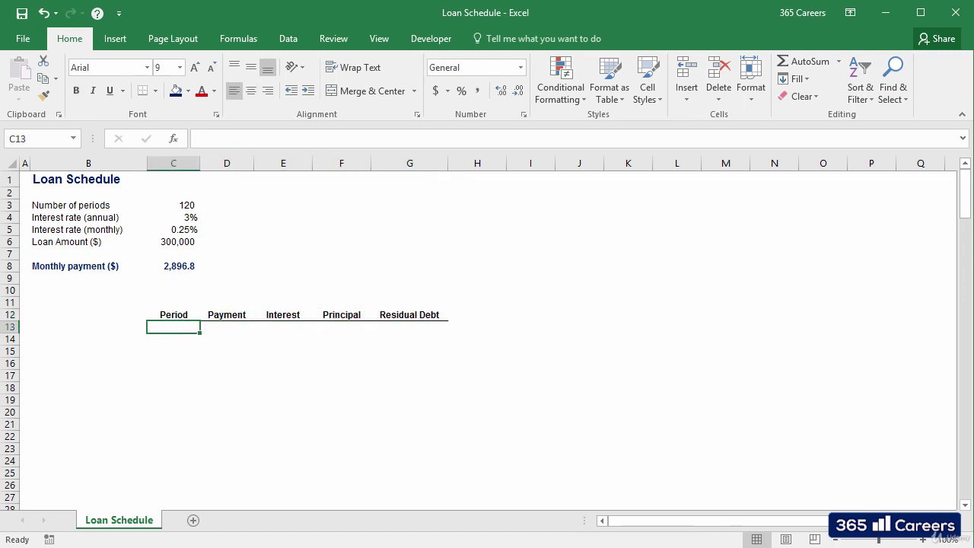
text(1)
key(Return)
text(2)
key(Return)
text(3)
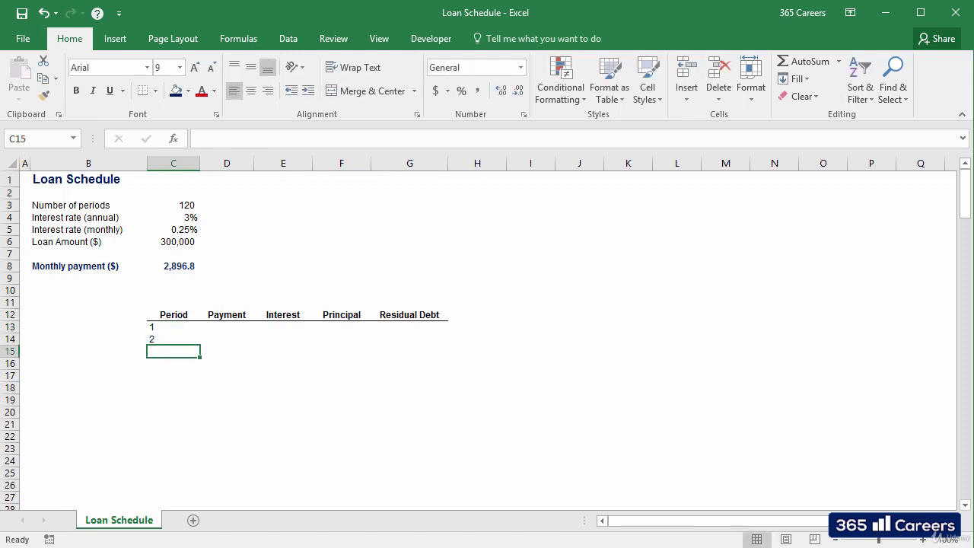
key(Return)
text(4)
key(Return)
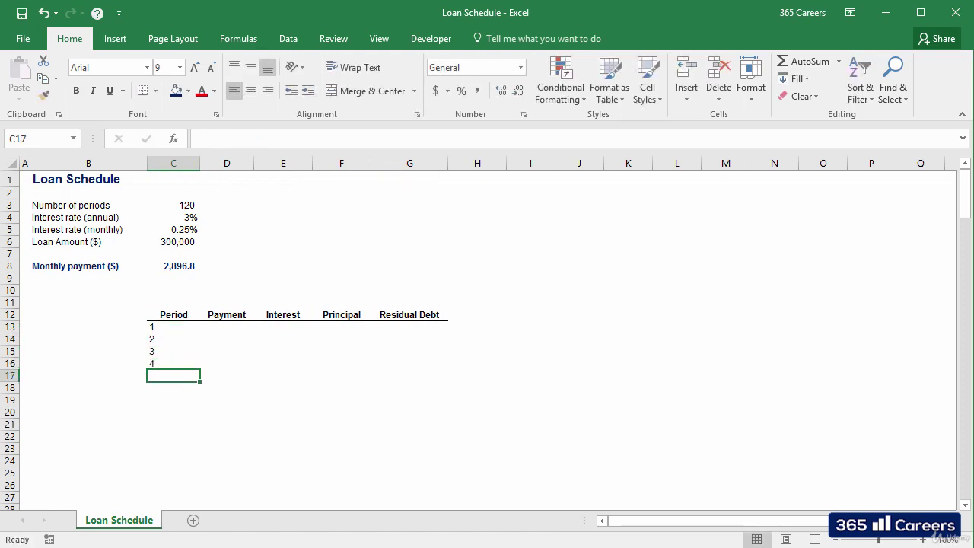
drag(174, 326, 191, 458)
click(224, 457)
scroll(225, 456, up, 20)
- Fill the Payment column with =$C$8 so every period shows 2,896.8
click(217, 328)
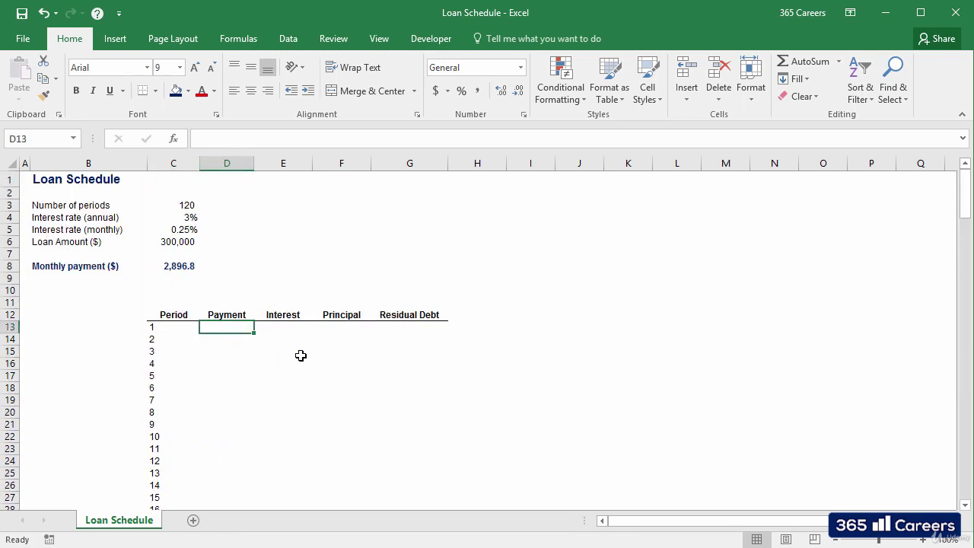
text(=)
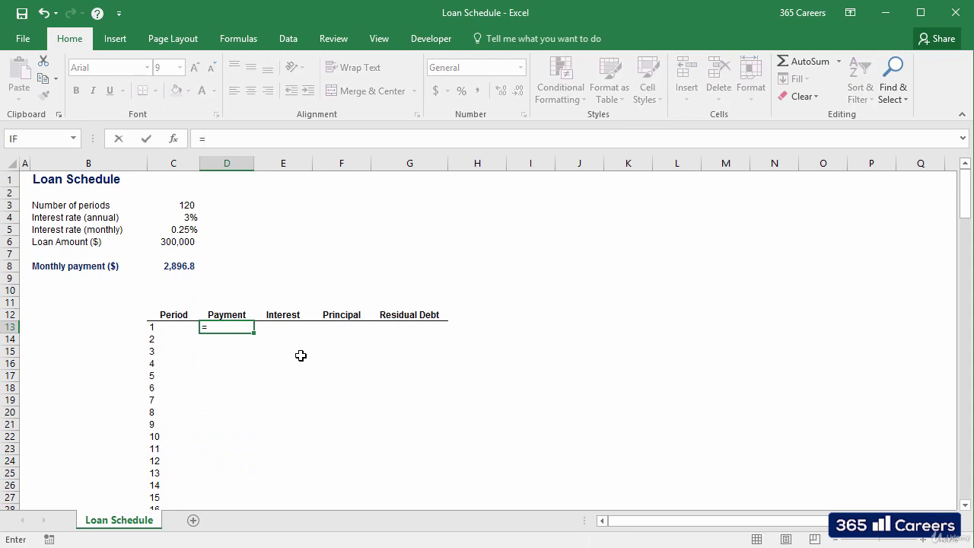
key(Left)
key(Up)
key(Up)
key(Up)
key(Up)
key(Up)
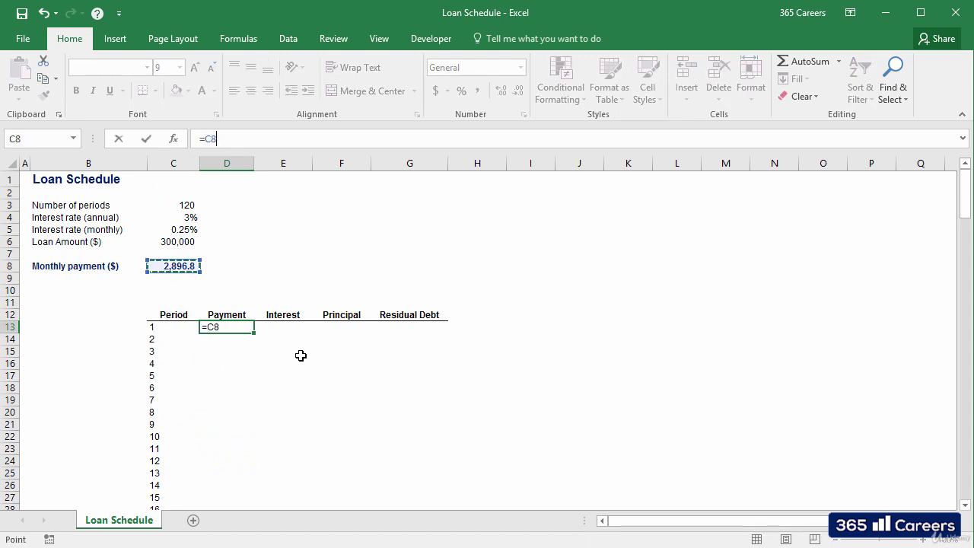
key(F4)
key(Return)
click(236, 327)
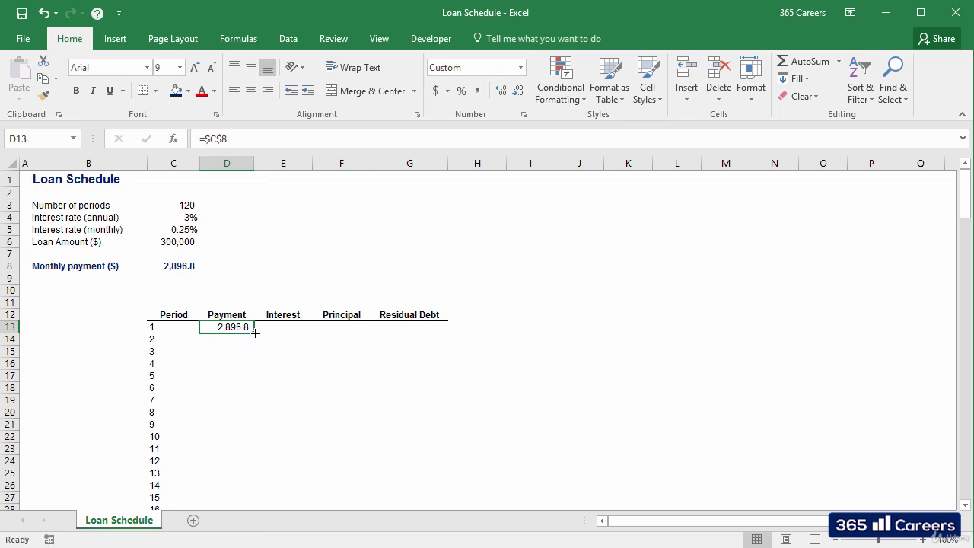
double_click(254, 332)
click(283, 333)
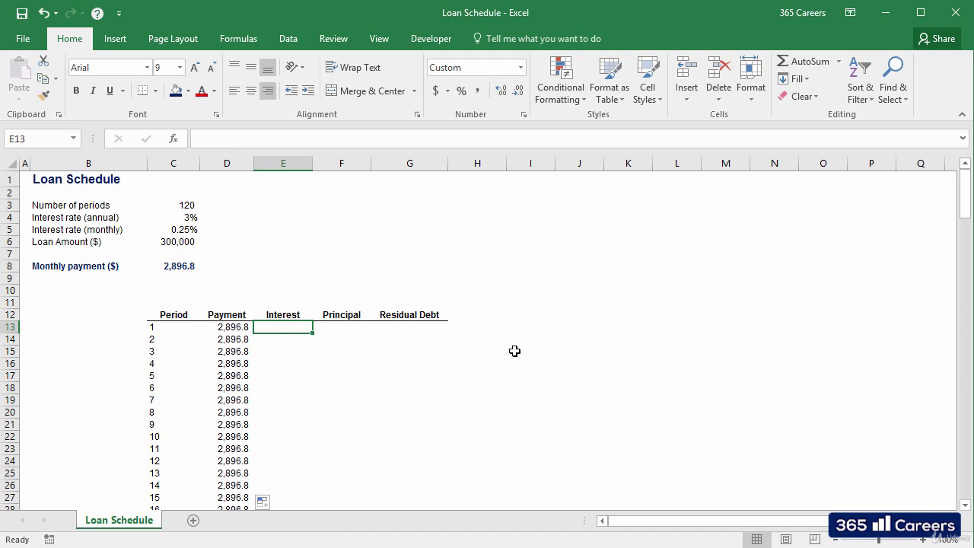
- Enter =C6*C5 in E13 for period 1 interest of 750.0
key(Right)
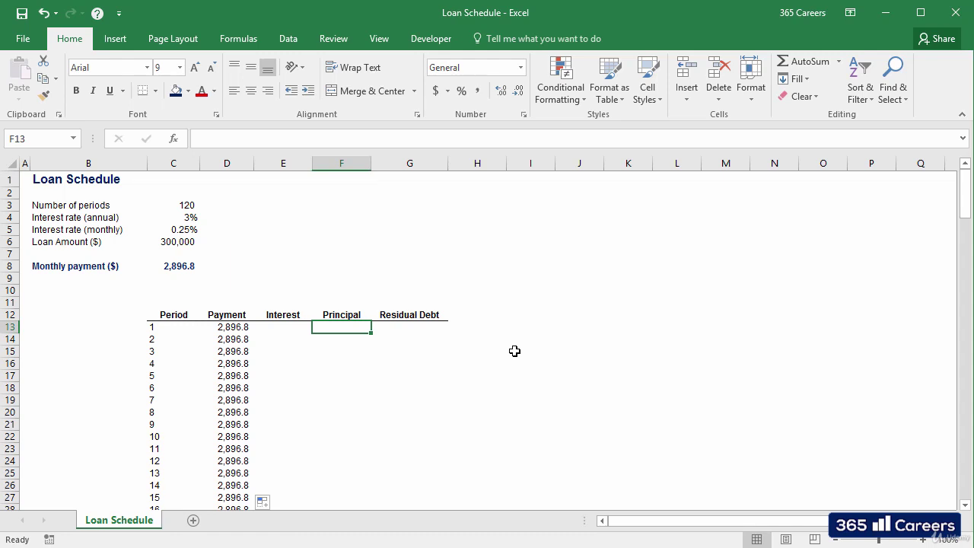
key(Left)
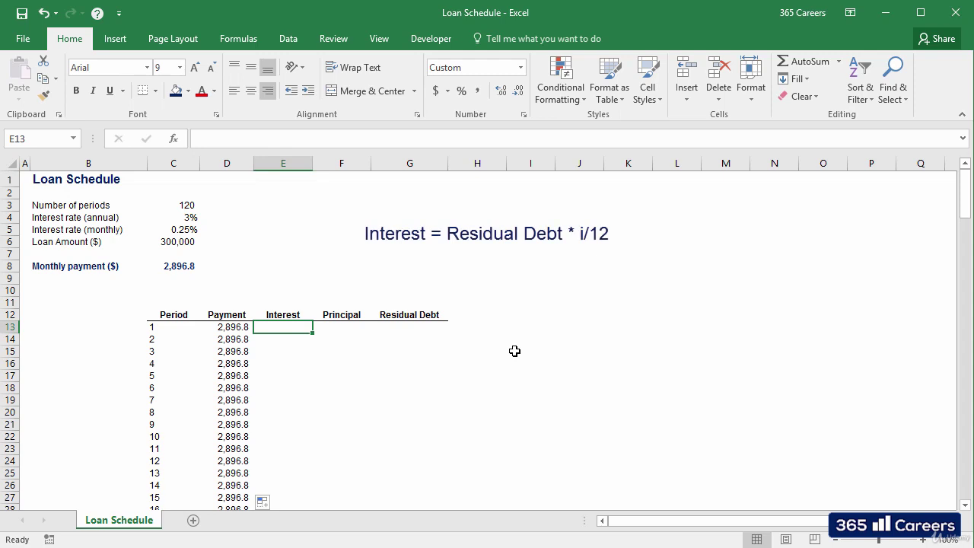
text(=)
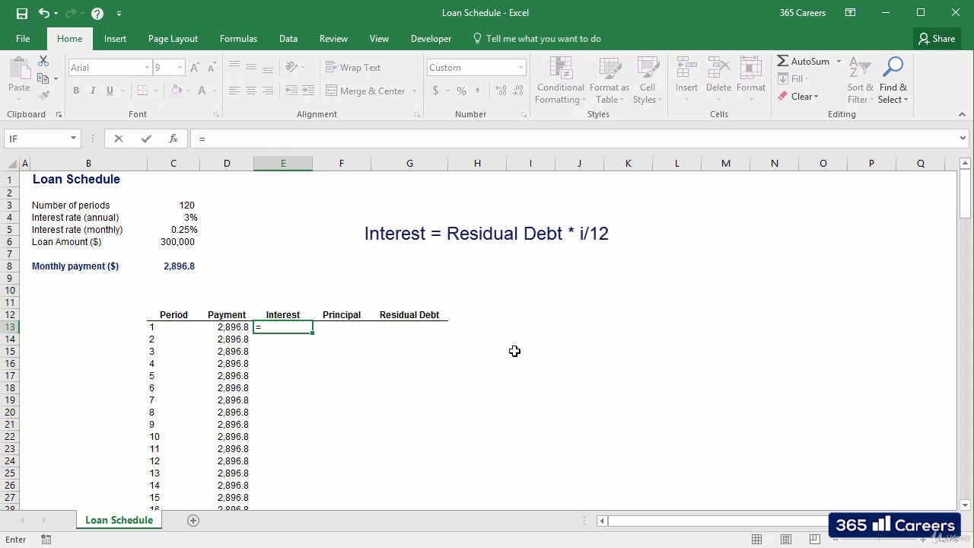
key(Left)
key(Left)
key(Up)
key(Up)
key(Up)
key(Up)
key(Up)
key(Up)
key(Up)
text(*)
key(Left)
key(Left)
key(Up)
key(Up)
key(Up)
key(Up)
key(Up)
key(Up)
key(Up)
key(Up)
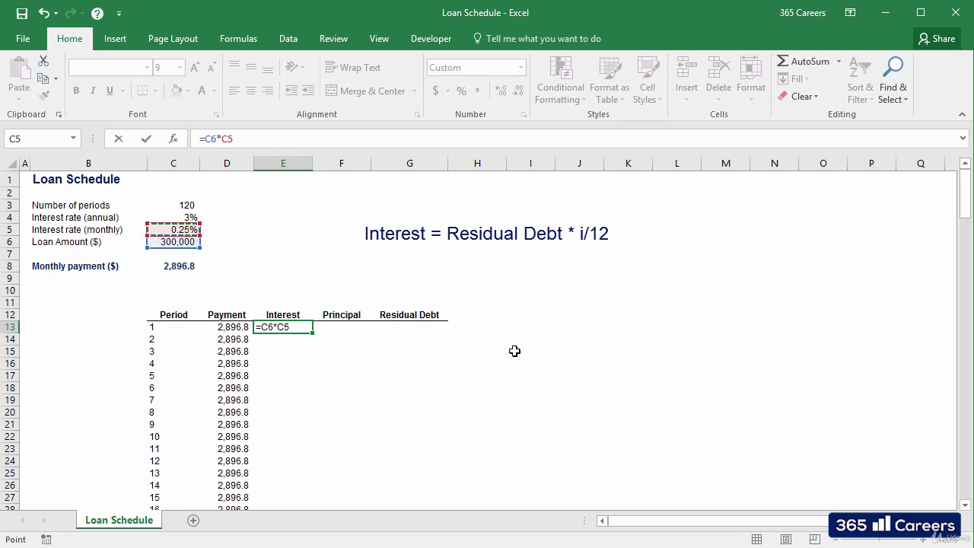
key(ctrl+Return)
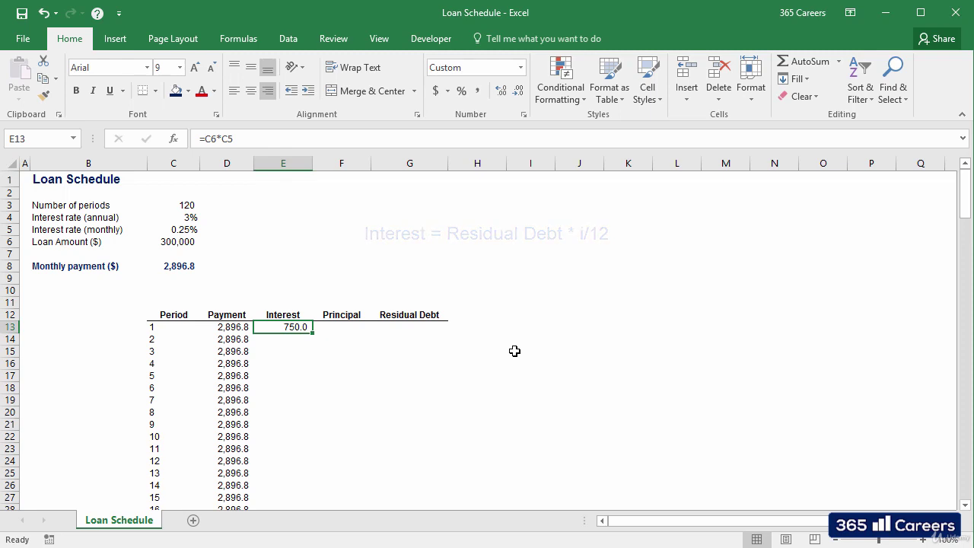
- Enter =D13-E13 in F13 for period 1 principal of 2,146.82
key(Right)
text(=)
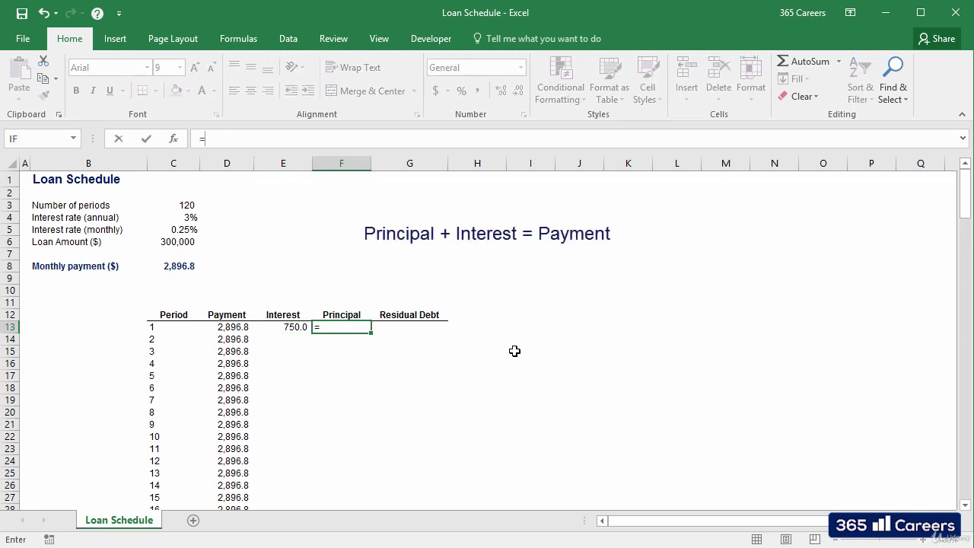
key(Left)
key(Left)
text(-)
key(Left)
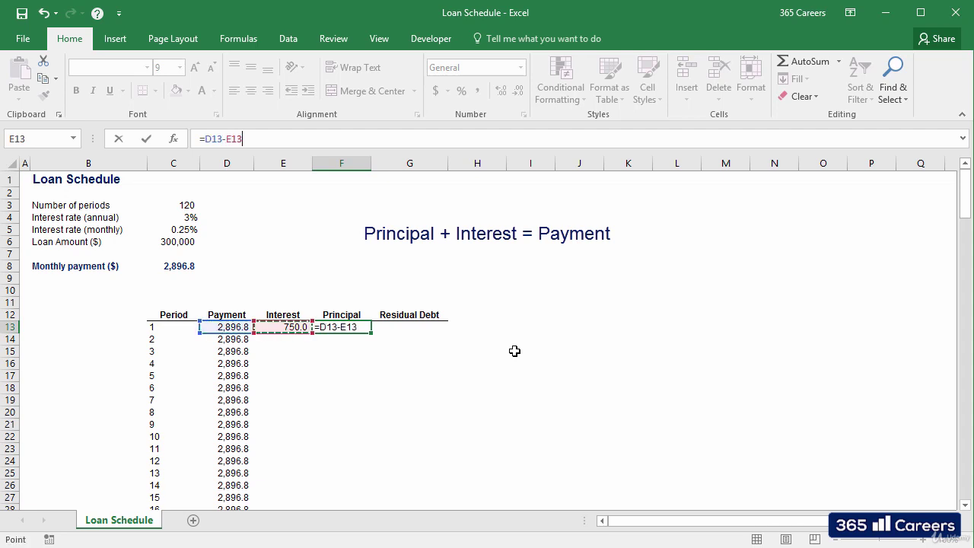
key(ctrl+Return)
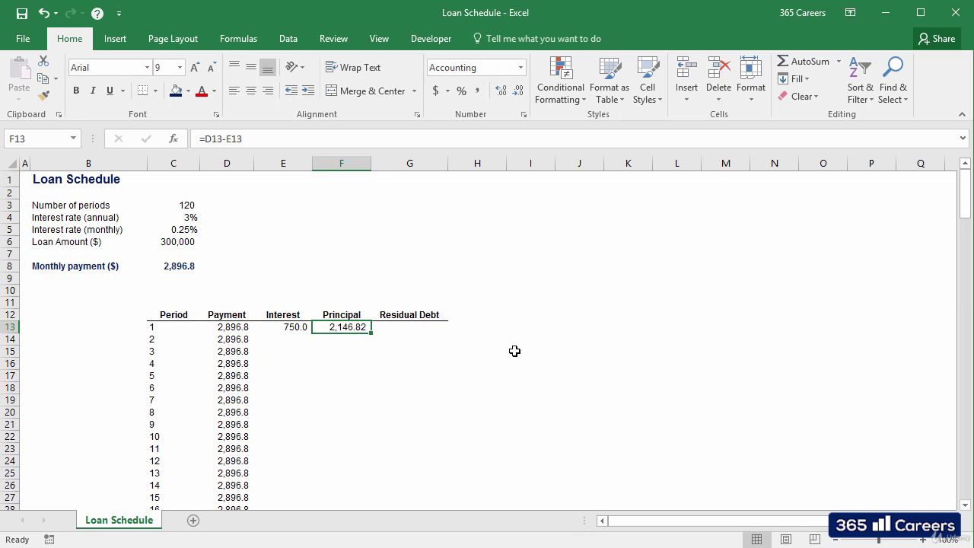
- Enter =C6-F13 in G13 for period 1 residual debt of 297,853.18
key(Right)
text(=)
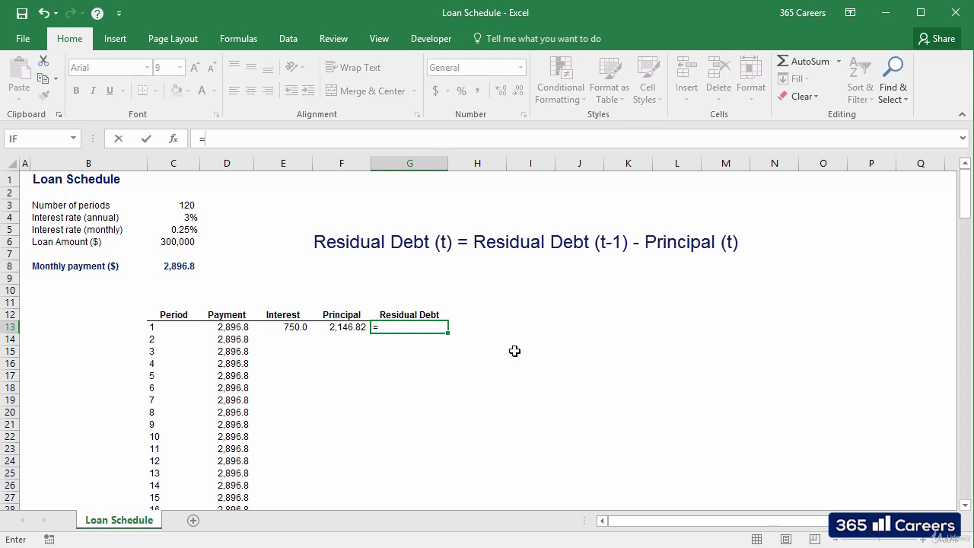
key(Left)
key(Left)
key(Left)
key(Left)
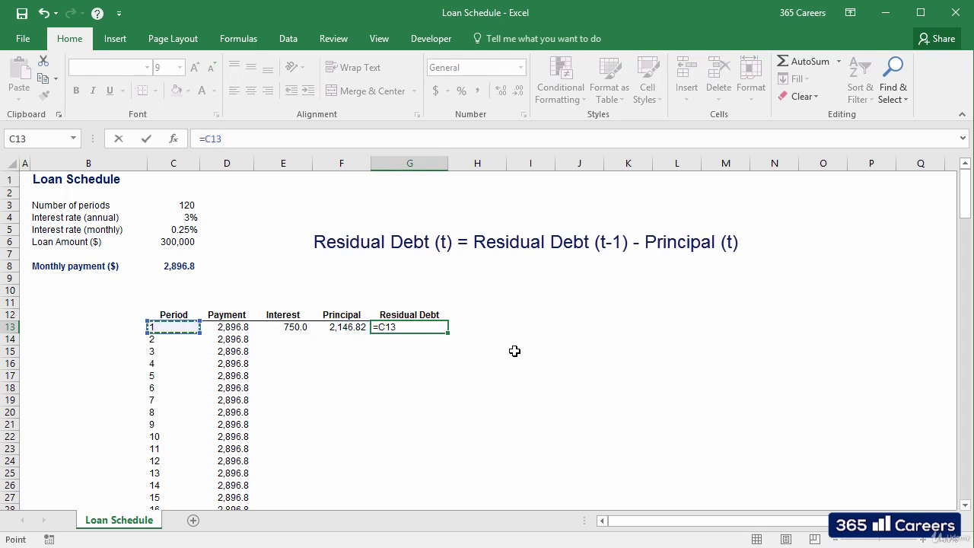
key(Up)
key(Up)
key(Up)
key(Up)
key(Up)
key(Up)
key(Up)
text(-)
key(Left)
key(ctrl+Return)
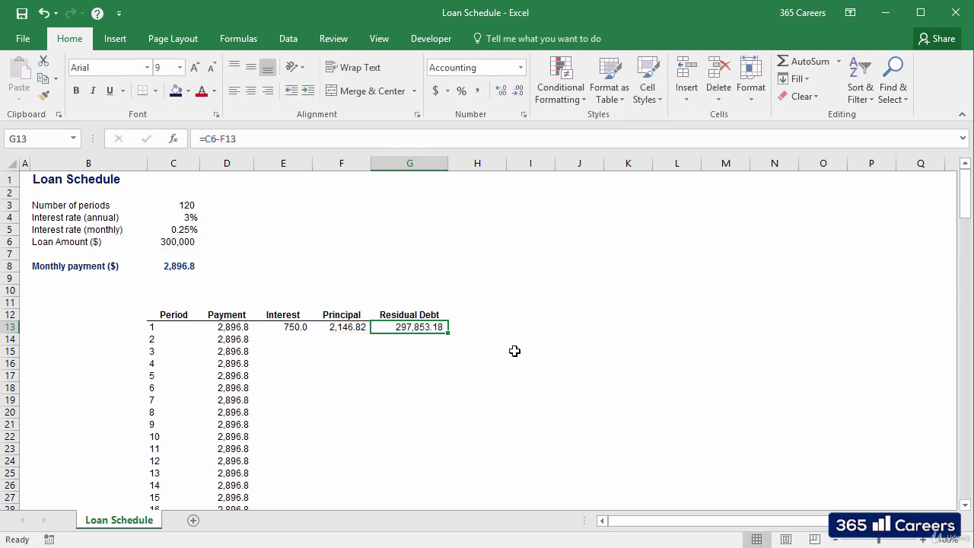
- Enter =$C$5*G13 in E14 for period 2 interest on the previous residual debt
key(Down)
key(Left)
key(Left)
text(=)
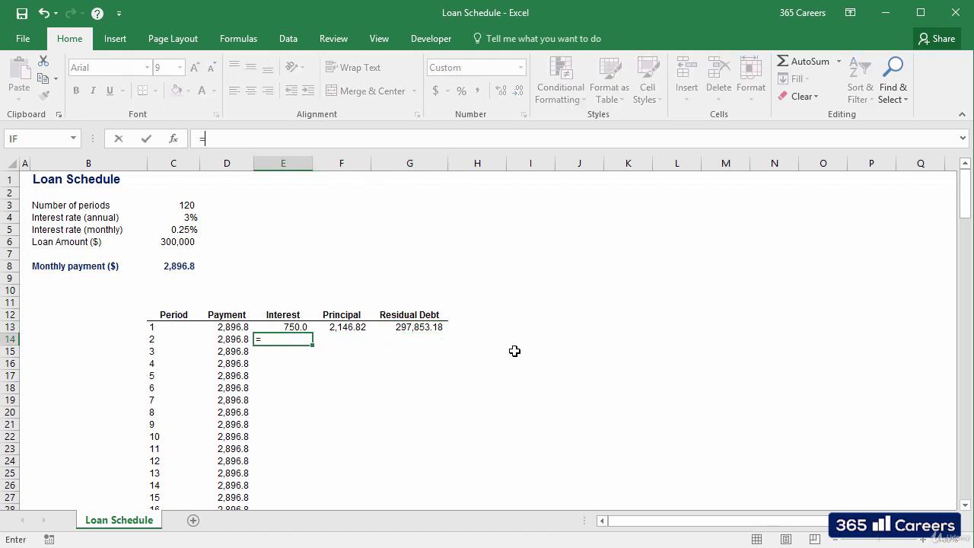
key(Left)
key(Left)
key(Up)
key(Up)
key(Up)
key(Up)
key(Up)
key(Up)
key(Up)
key(Up)
key(Up)
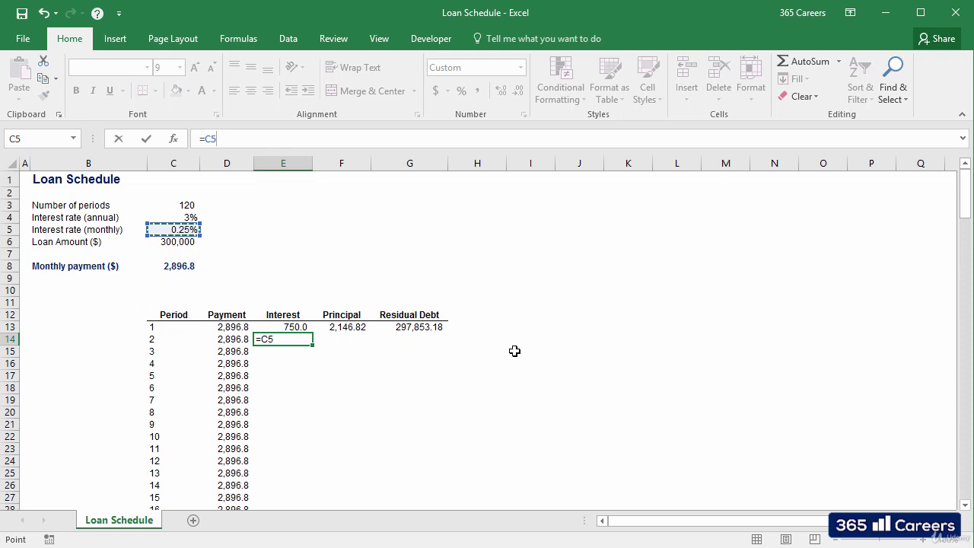
key(F4)
text(*)
key(Up)
key(Right)
key(Right)
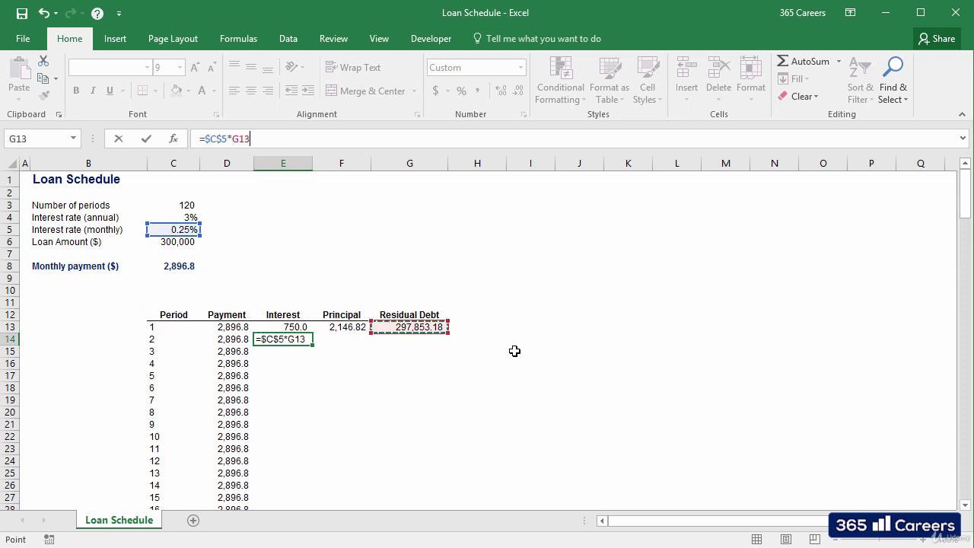
key(ctrl+Return)
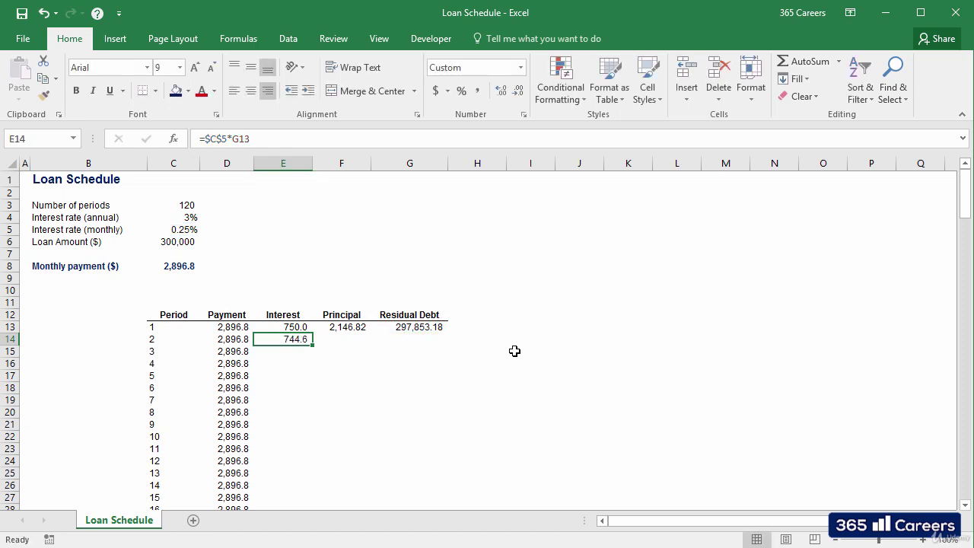
- Enter =D14-E14 in F14 for period 2 principal
key(Right)
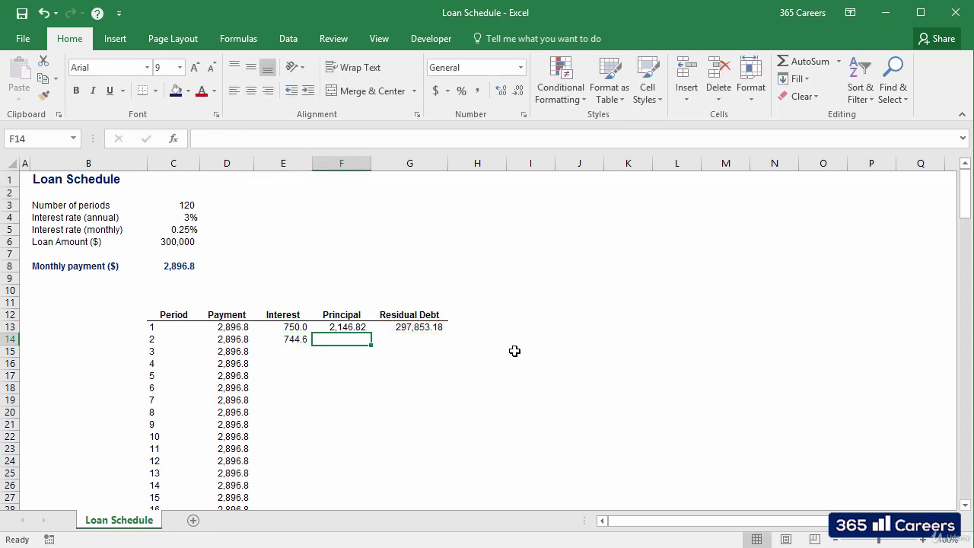
text(=)
key(Left)
key(Left)
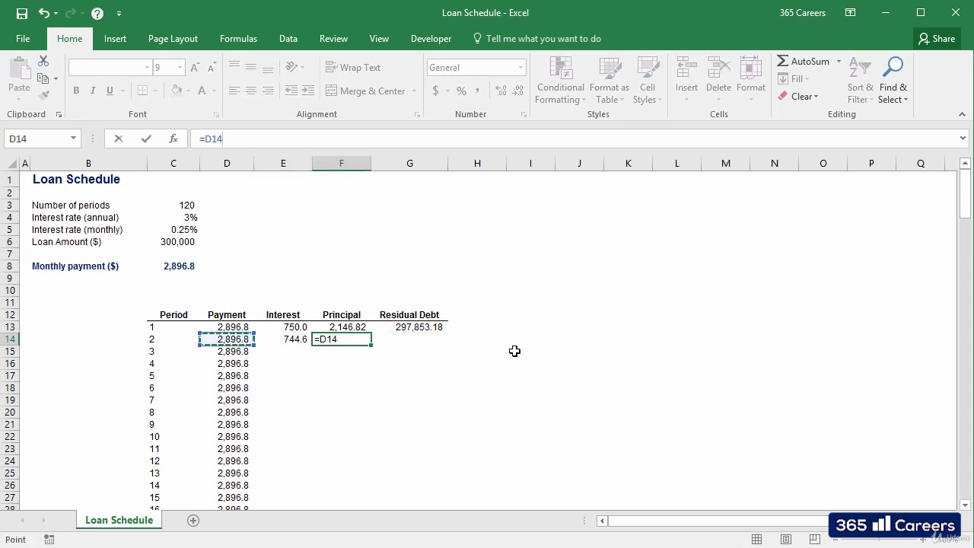
text(-)
key(Left)
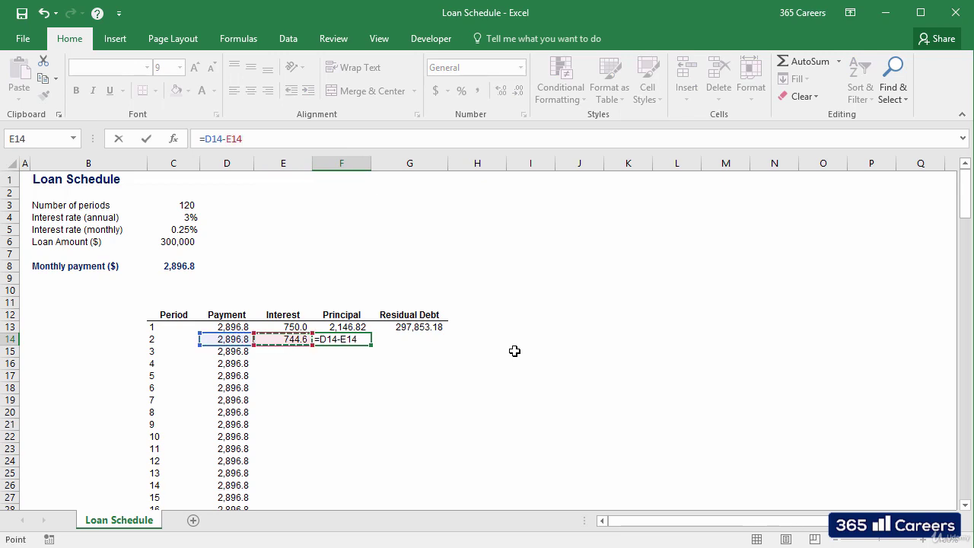
key(ctrl+Return)
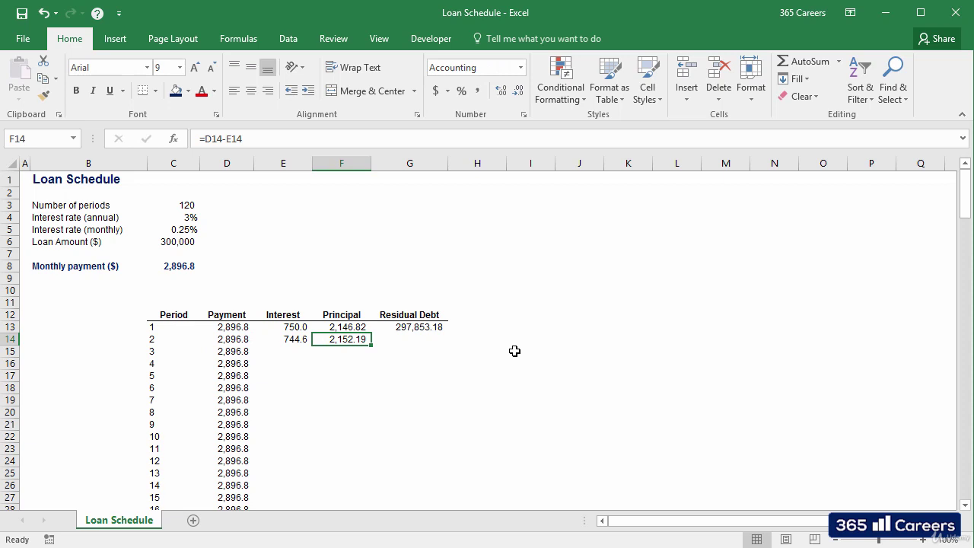
- Enter =G13-F14 in G14, giving period 2 residual debt of 295,700.99
key(Right)
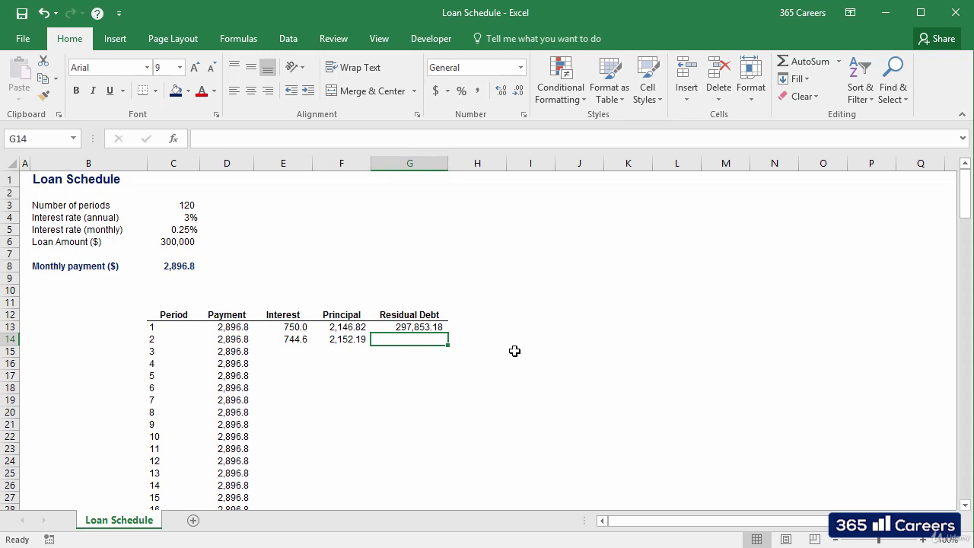
text(=)
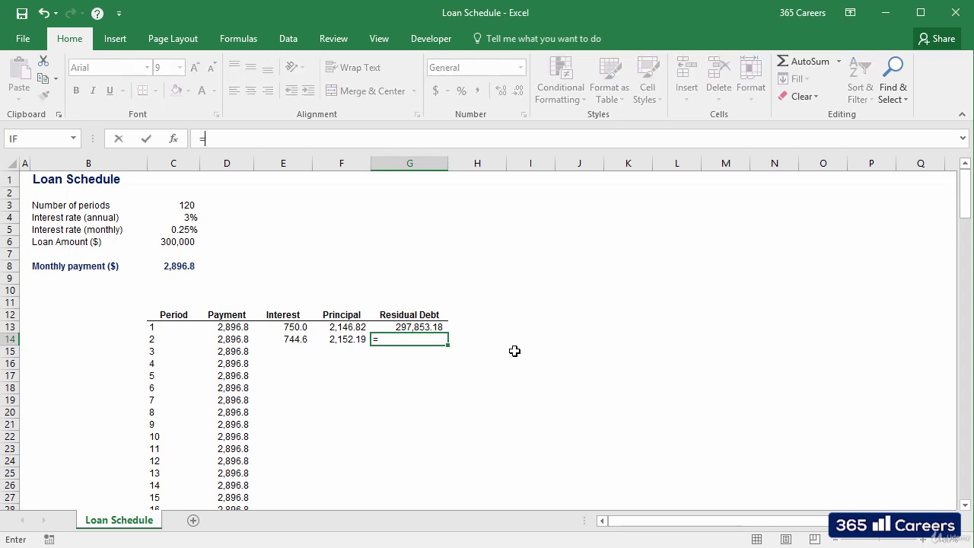
key(Up)
text(-)
key(Left)
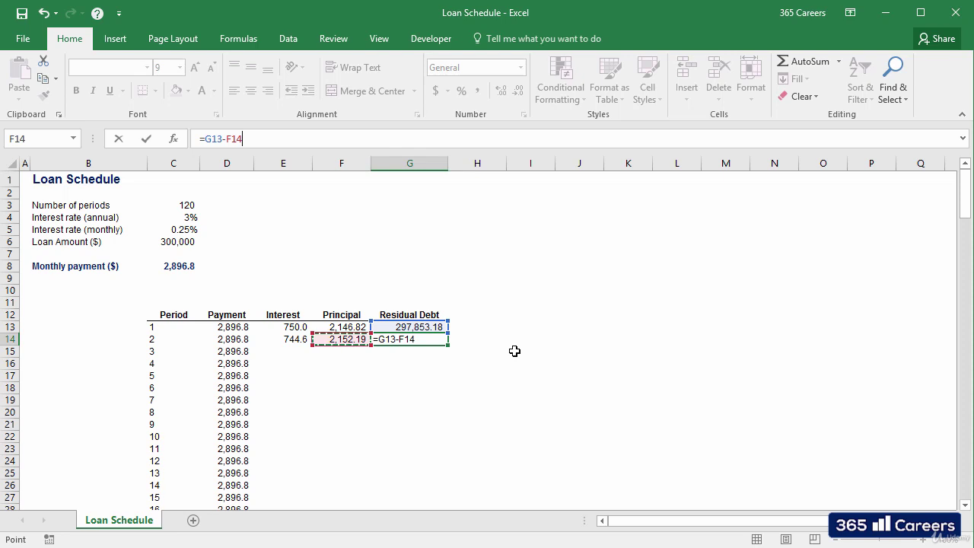
key(ctrl+Return)
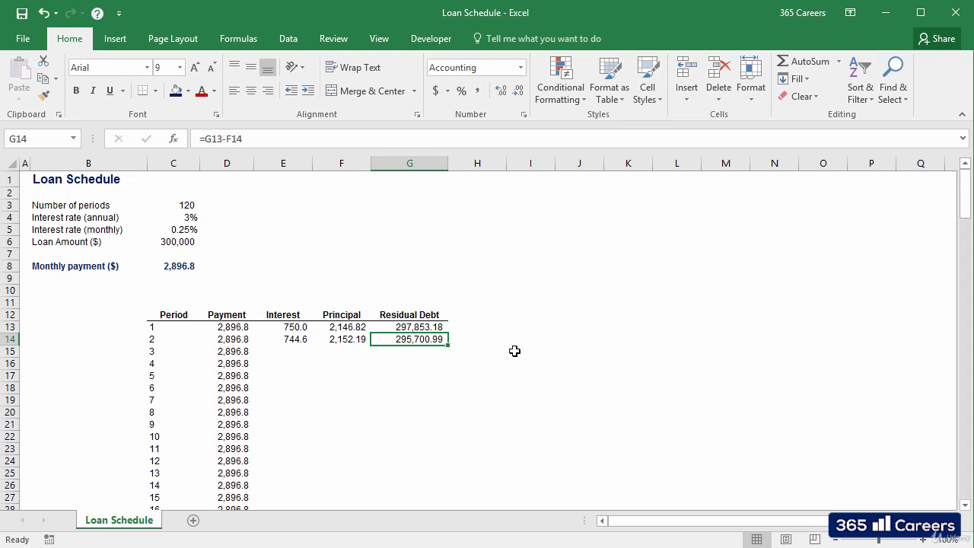
- Copy the E14:G14 formulas down through period 120
key(shift+Left)
key(shift+Left)
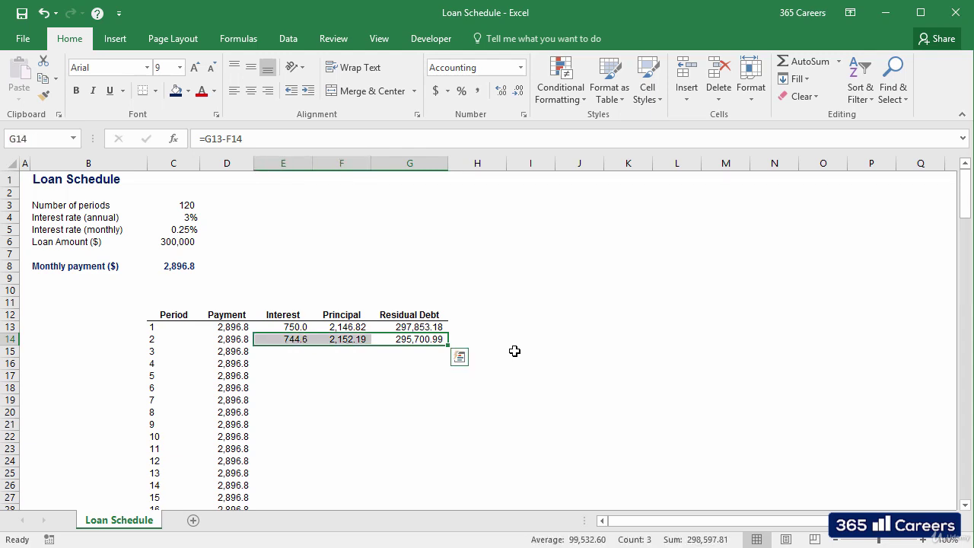
double_click(448, 345)
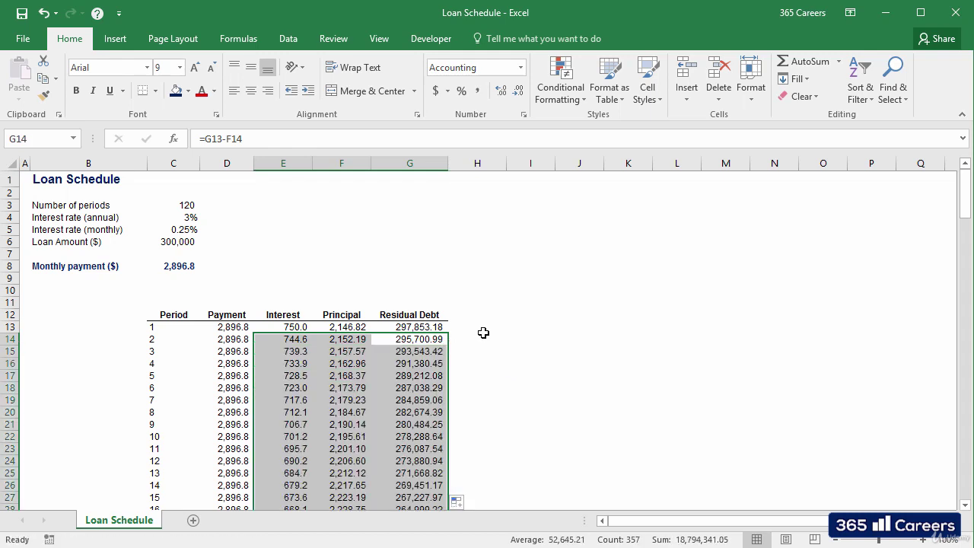
click(477, 339)
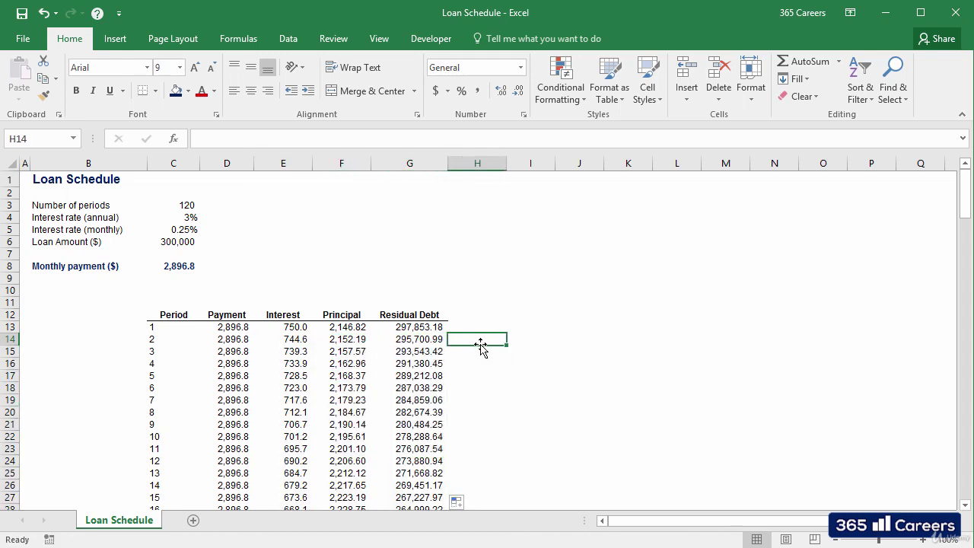
scroll(480, 346, down, 4)
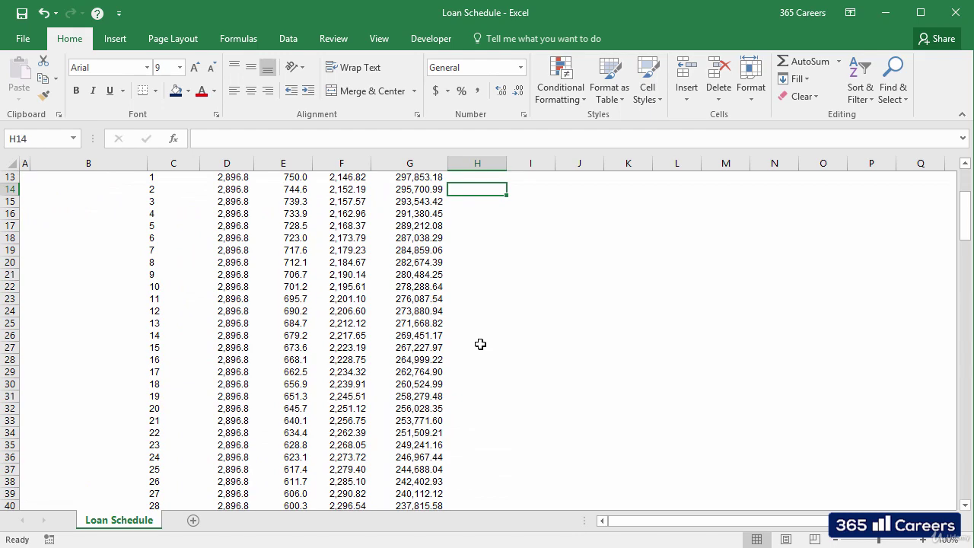
scroll(480, 345, down, 6)
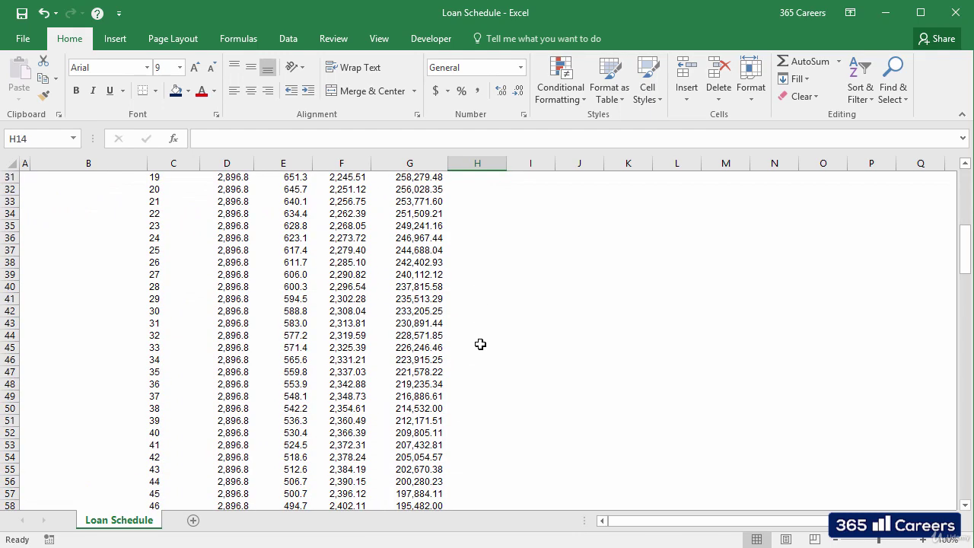
scroll(480, 345, down, 8)
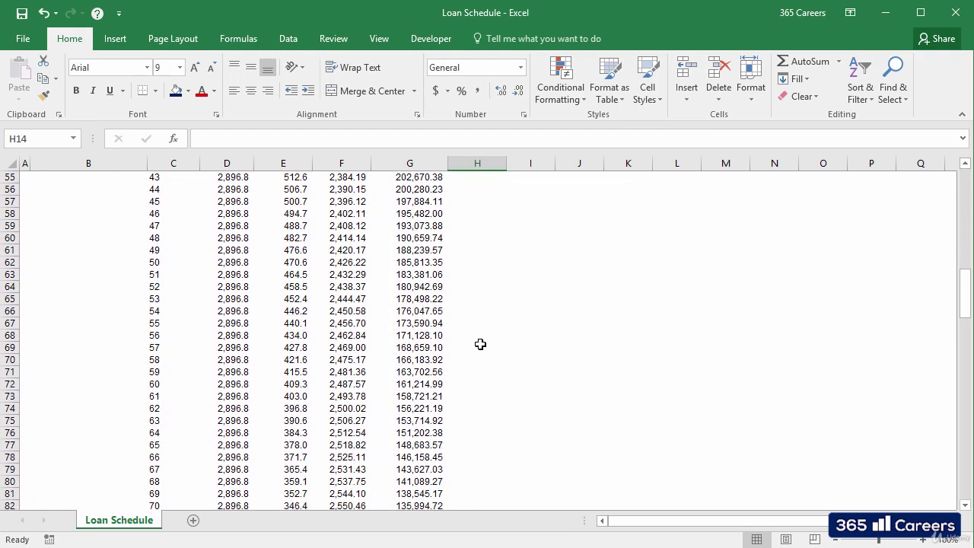
scroll(480, 344, down, 14)
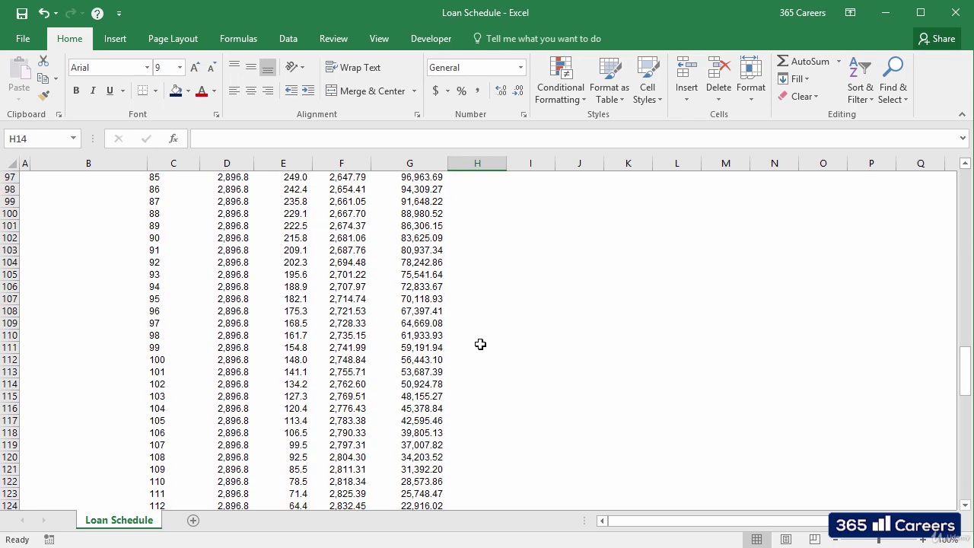
scroll(480, 344, down, 9)
scroll(480, 345, up, 3)
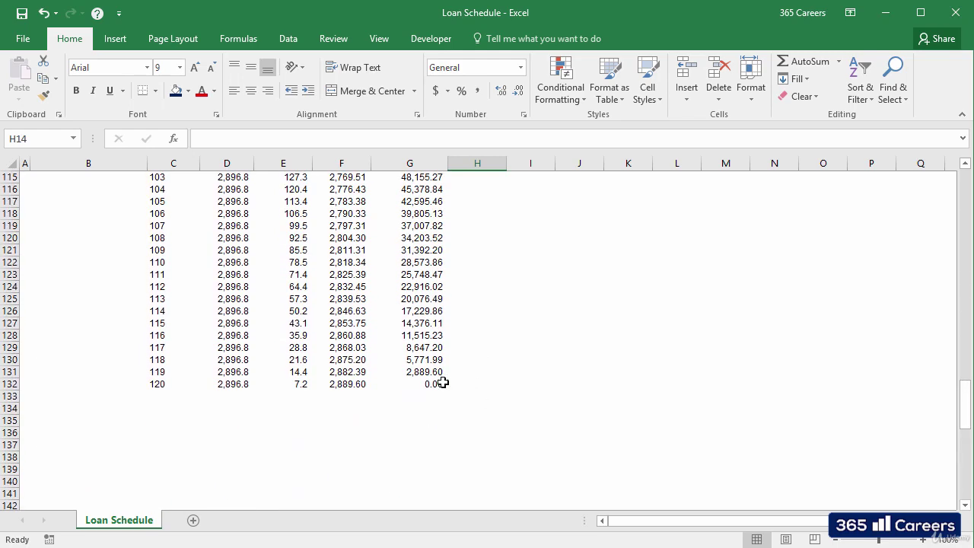
click(435, 384)
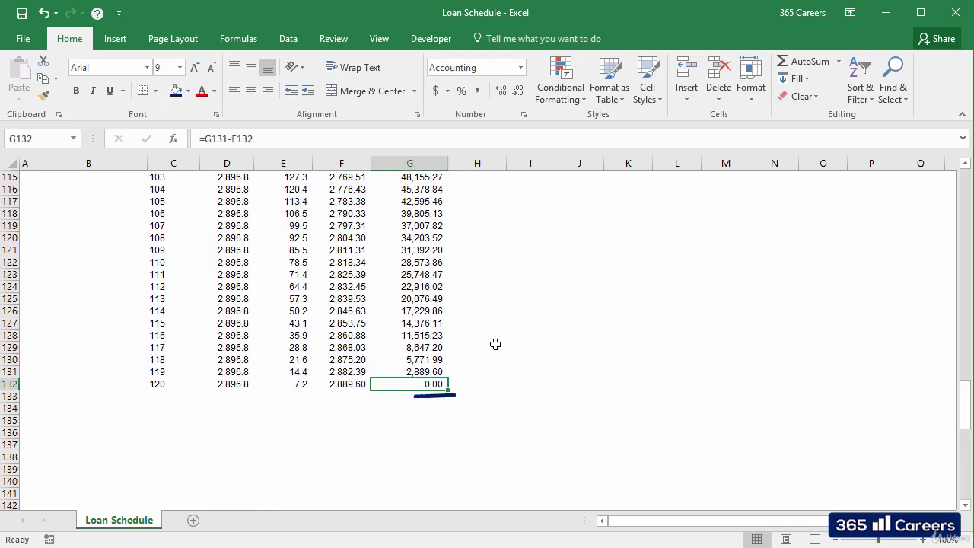